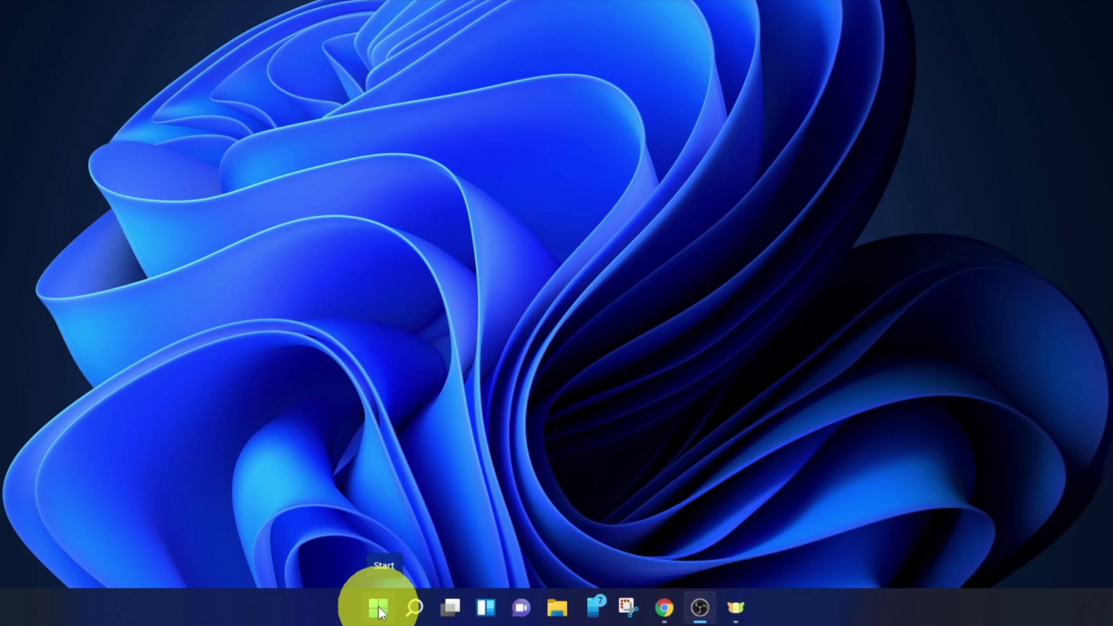
Step: Launch Settings from the Start menu's All apps list
click(377, 609)
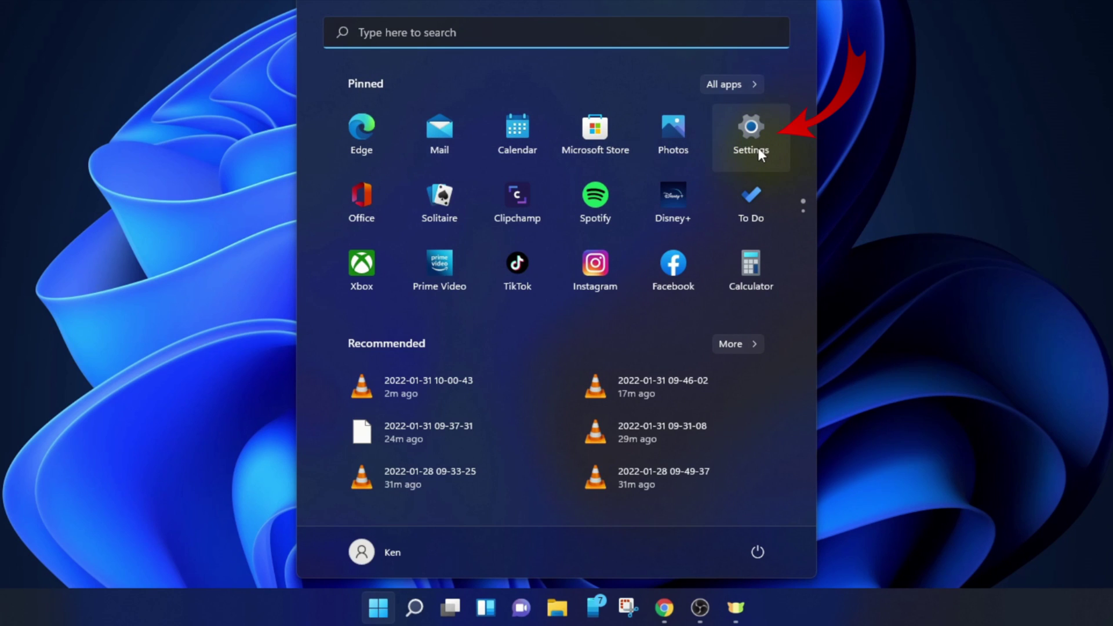
click(733, 84)
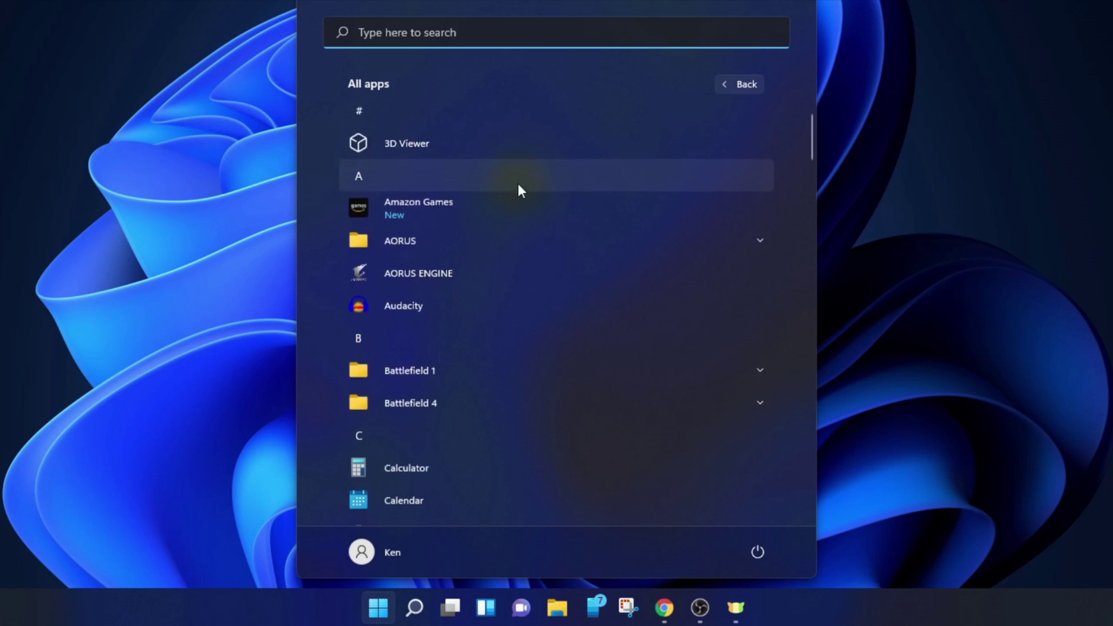
scroll(516, 183, down, 3)
scroll(516, 193, down, 3)
scroll(518, 203, down, 3)
scroll(519, 205, down, 3)
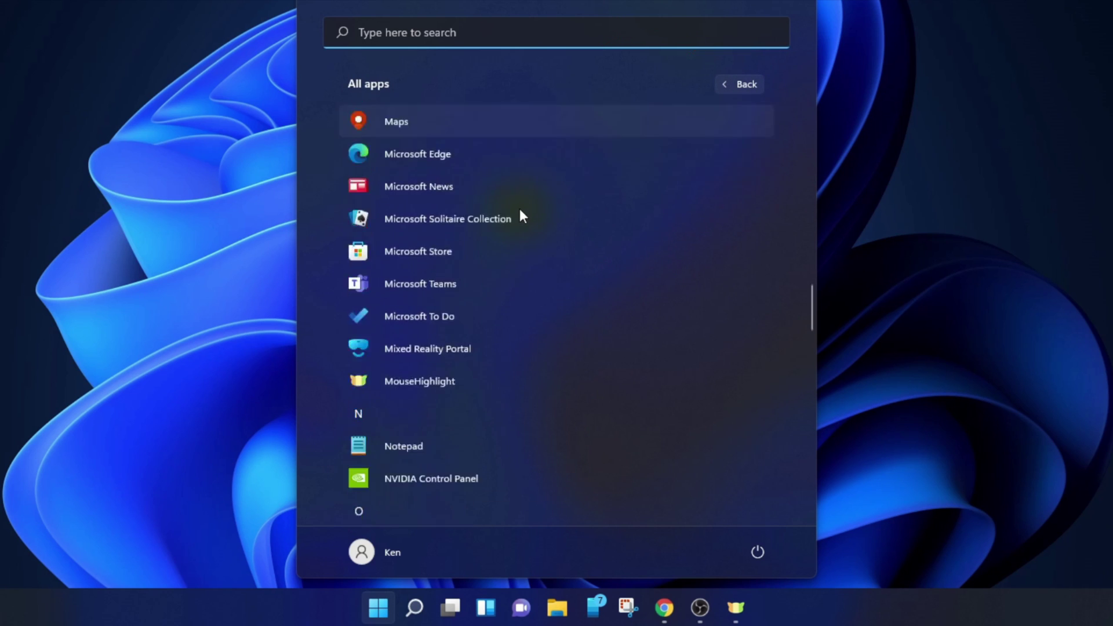
scroll(520, 209, down, 3)
scroll(520, 214, down, 3)
scroll(520, 216, down, 3)
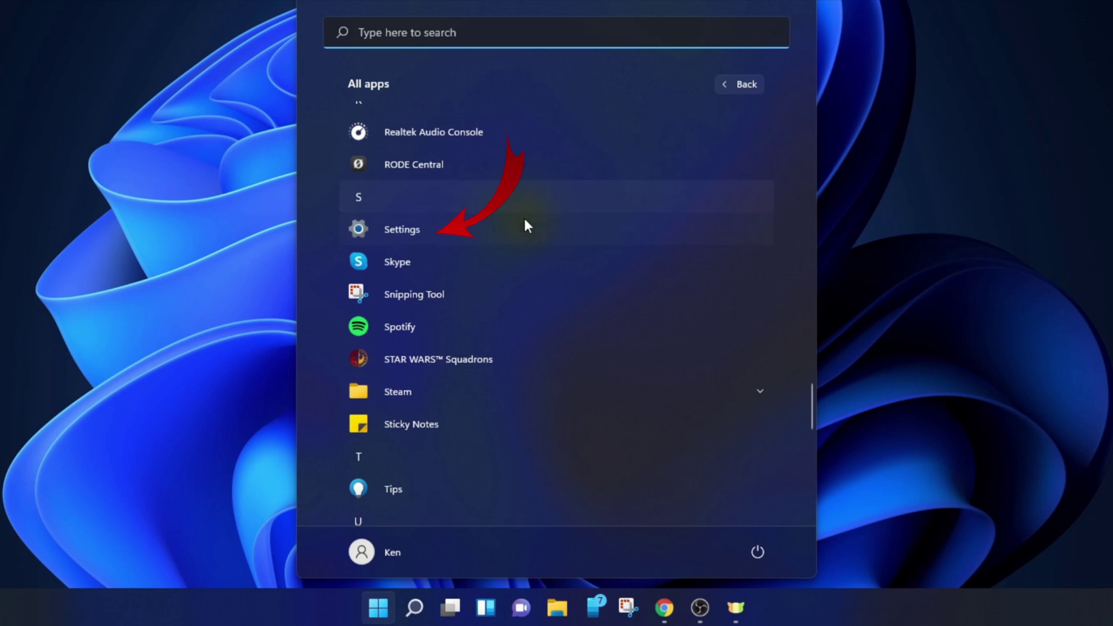
click(458, 229)
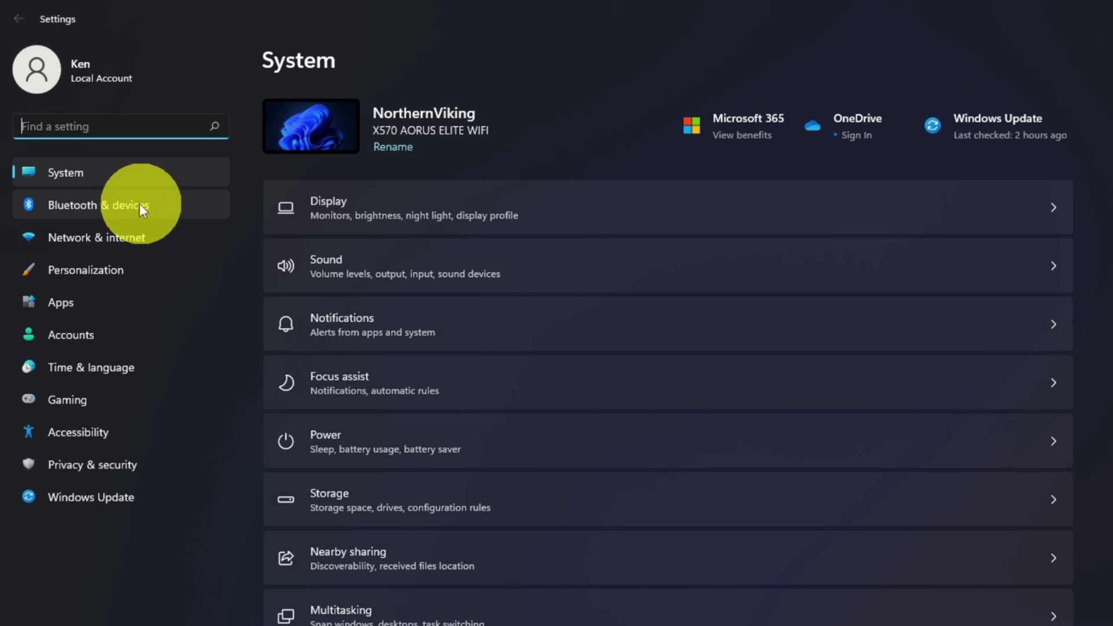
Step: Go to Bluetooth & devices and cycle Bluetooth off and back on
click(125, 204)
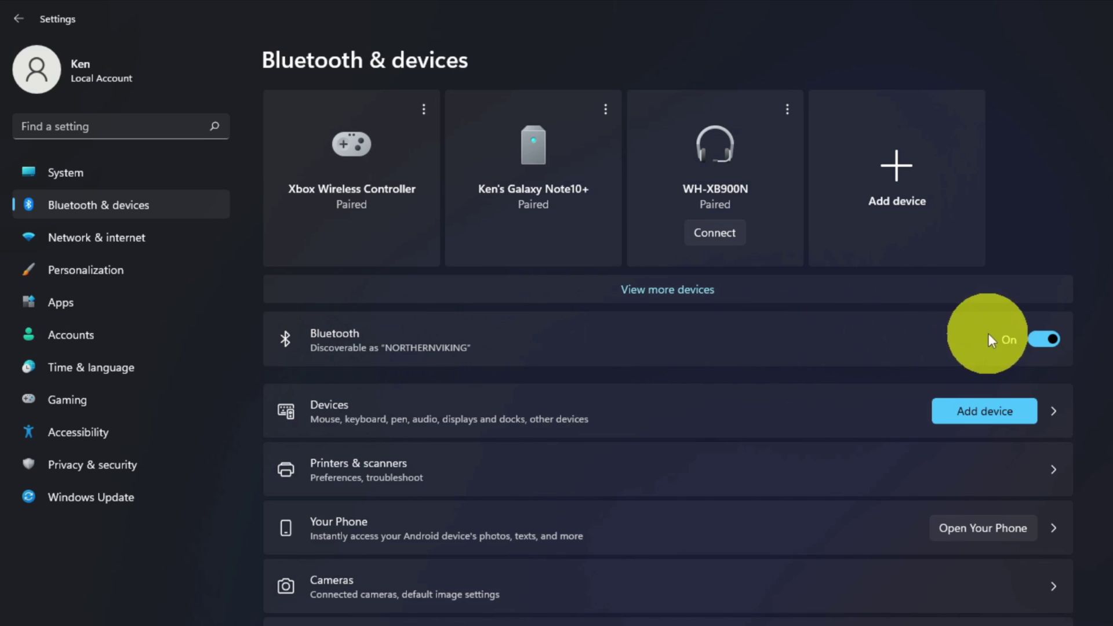
click(1046, 339)
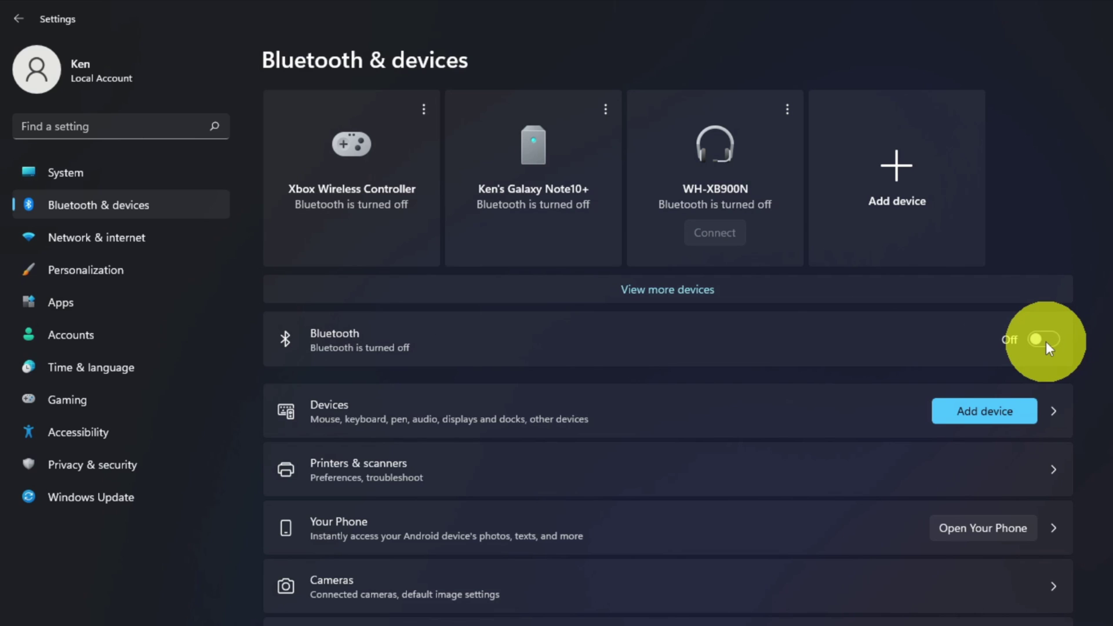
click(1046, 340)
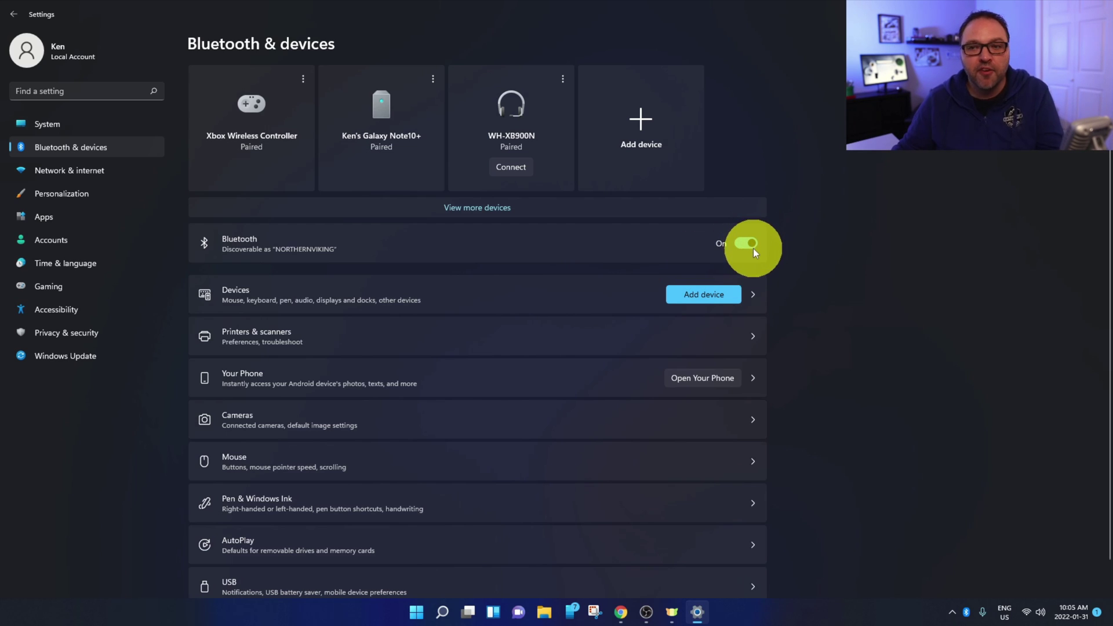
Step: Add Galaxy Buds2 (035E) as a new Bluetooth device and close the pairing window
click(643, 123)
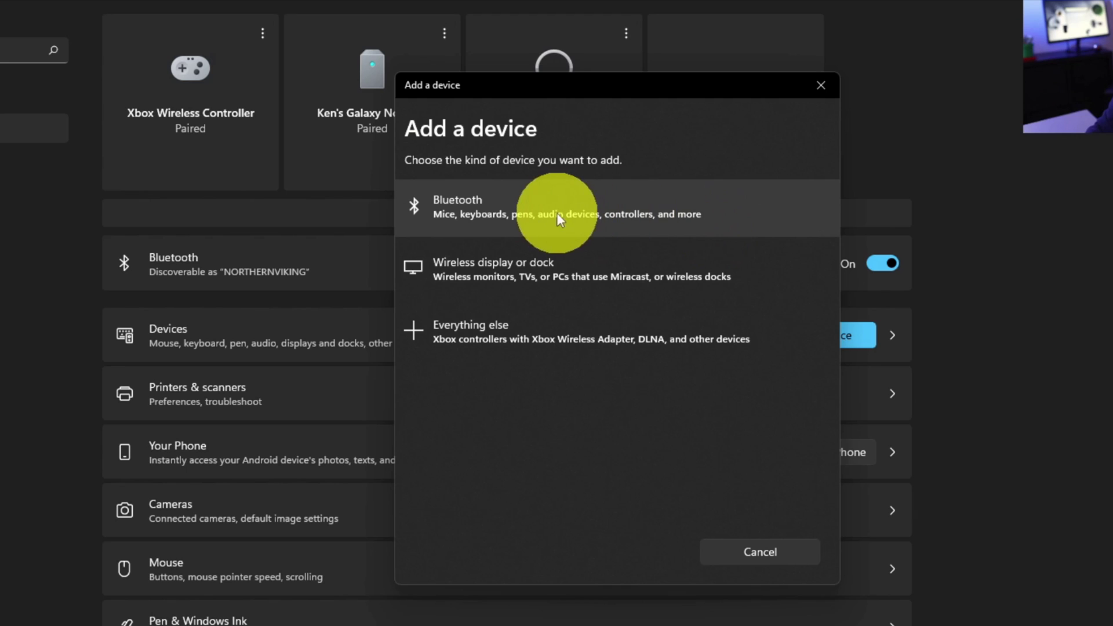
click(540, 209)
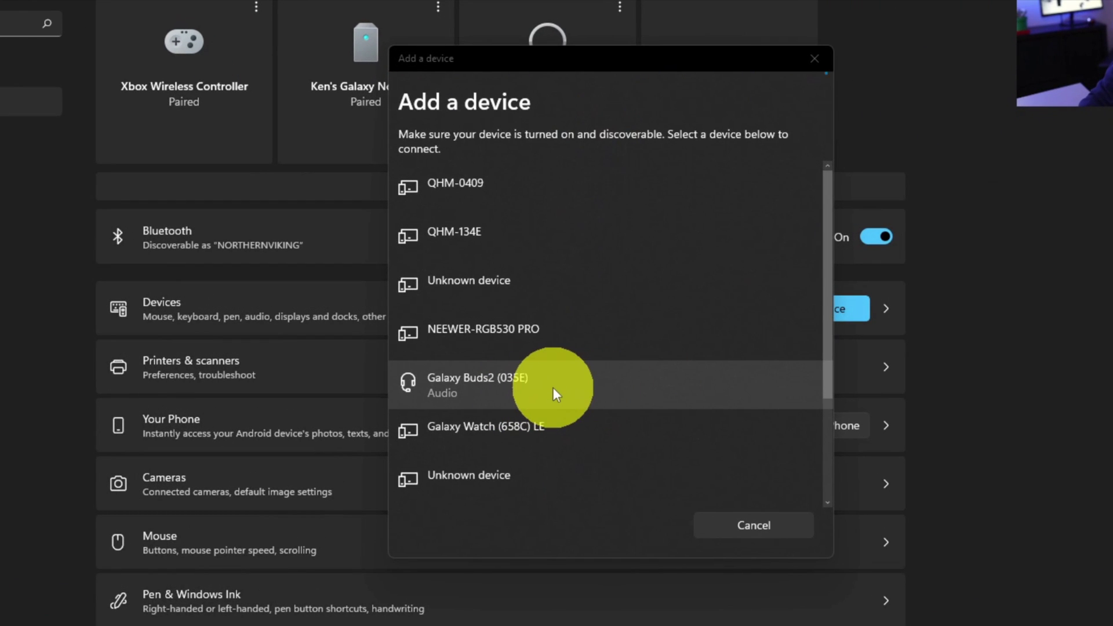
click(588, 385)
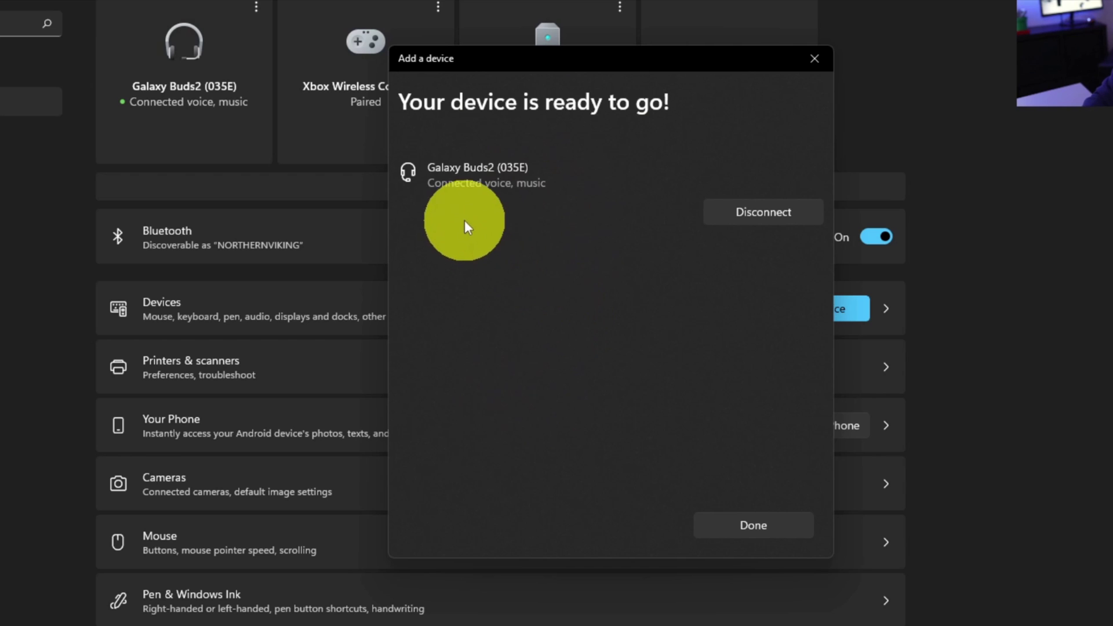
click(820, 65)
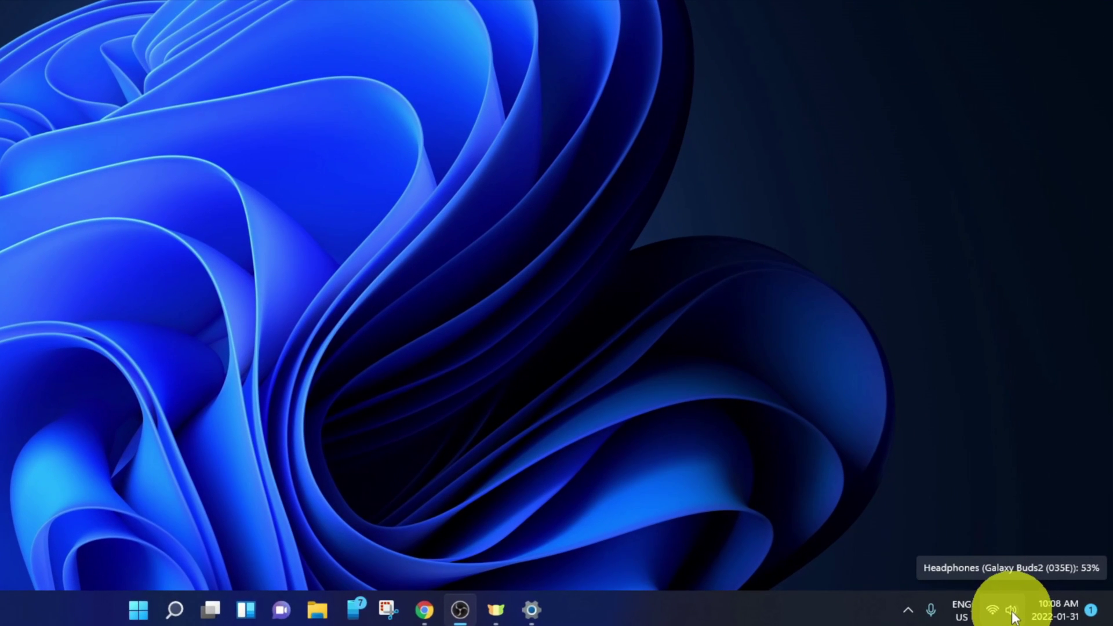
Step: Show quick settings' audio output list to confirm Galaxy Buds2 (035E) is active
click(1013, 613)
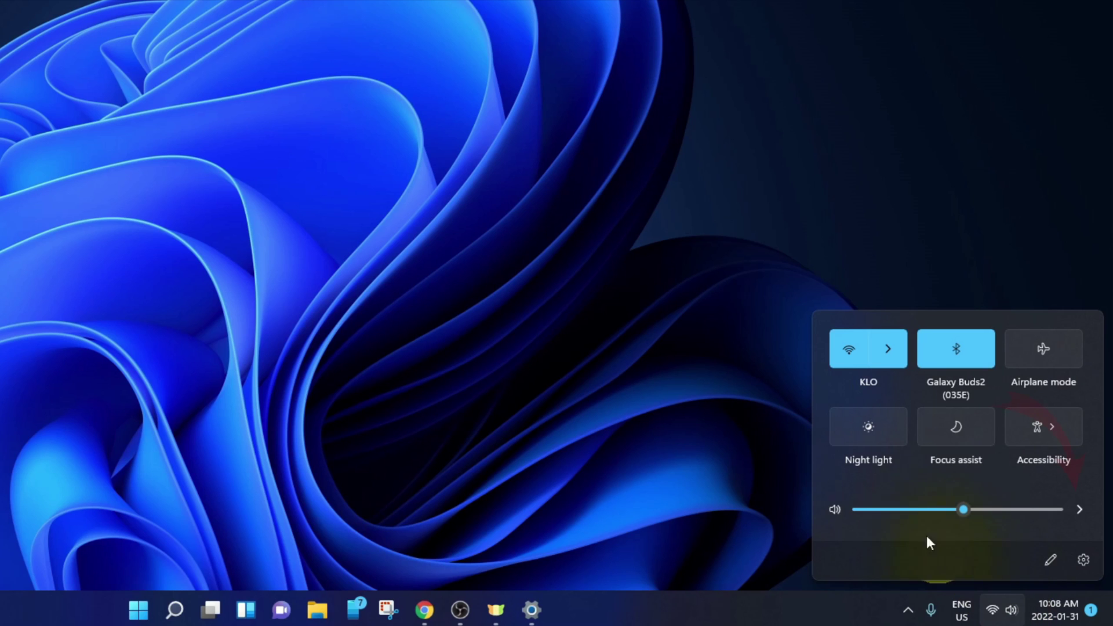
click(1080, 513)
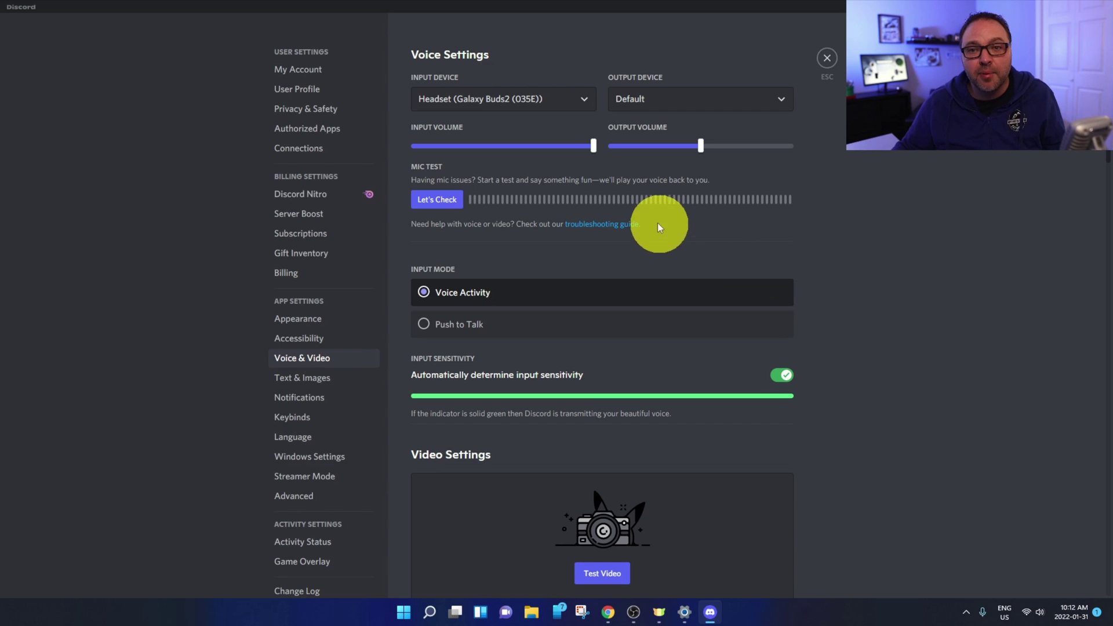
Step: Use Galaxy Buds2 Headset as Discord input and Headphones as output, then start Let's Check
click(551, 105)
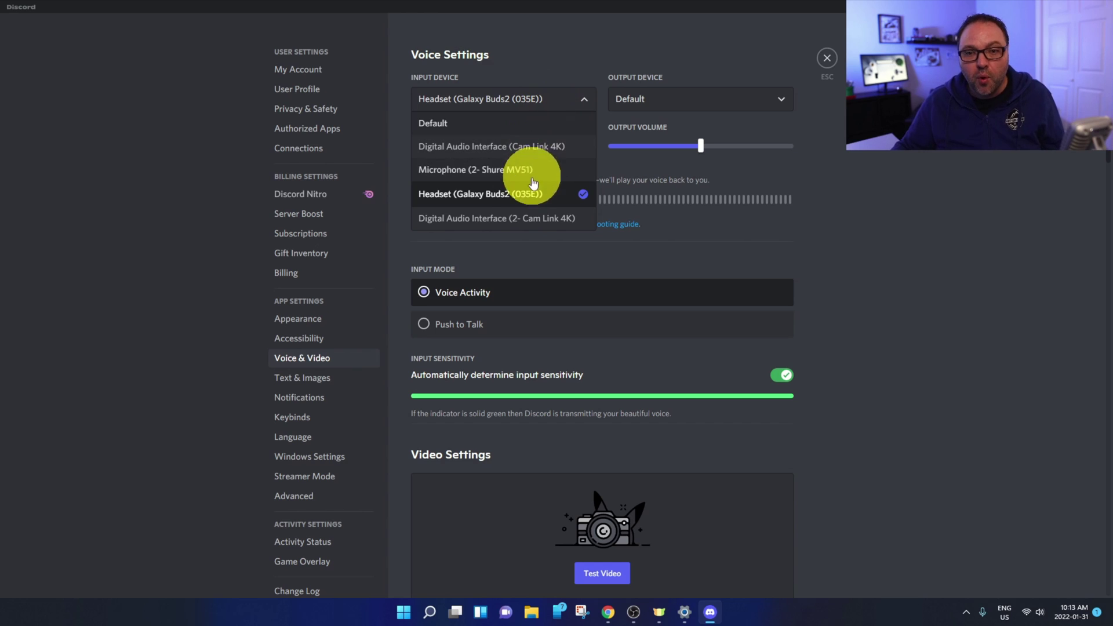
click(521, 201)
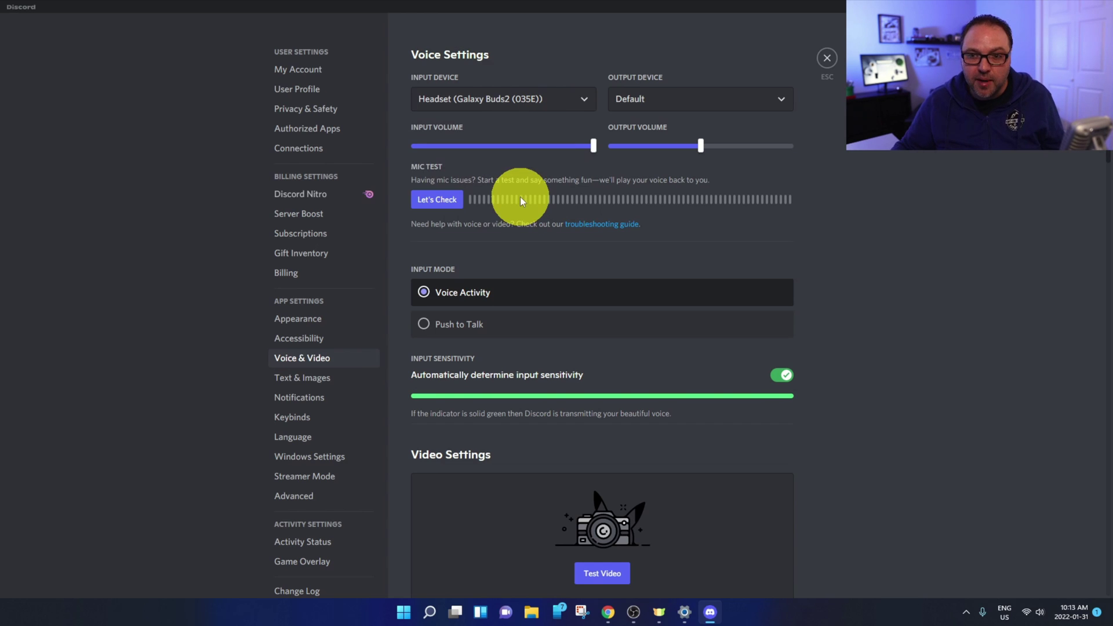
click(745, 112)
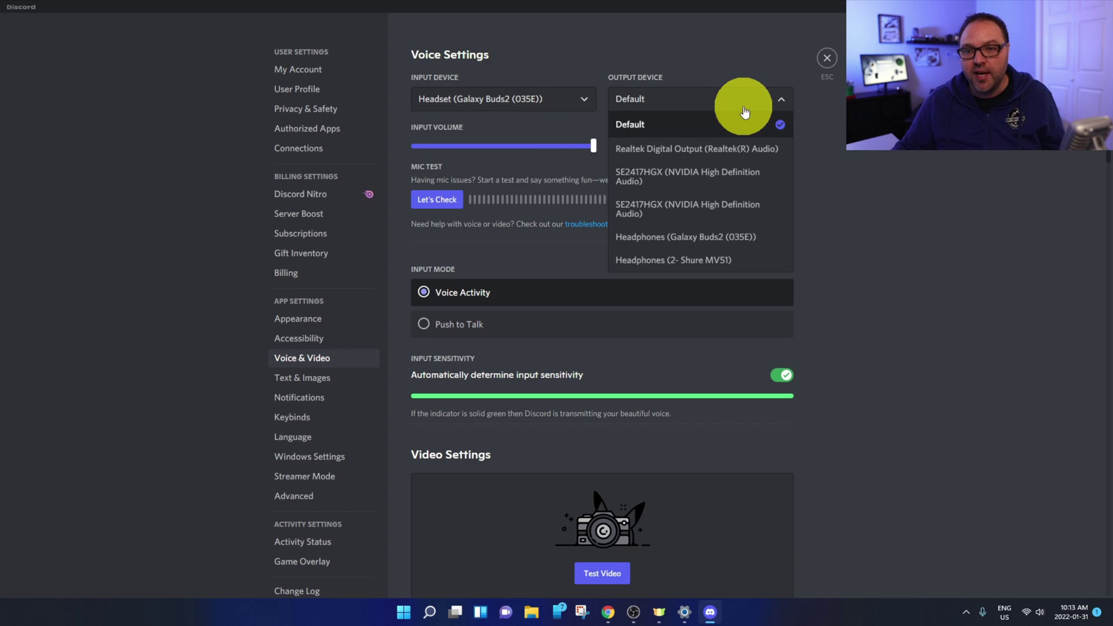
click(715, 243)
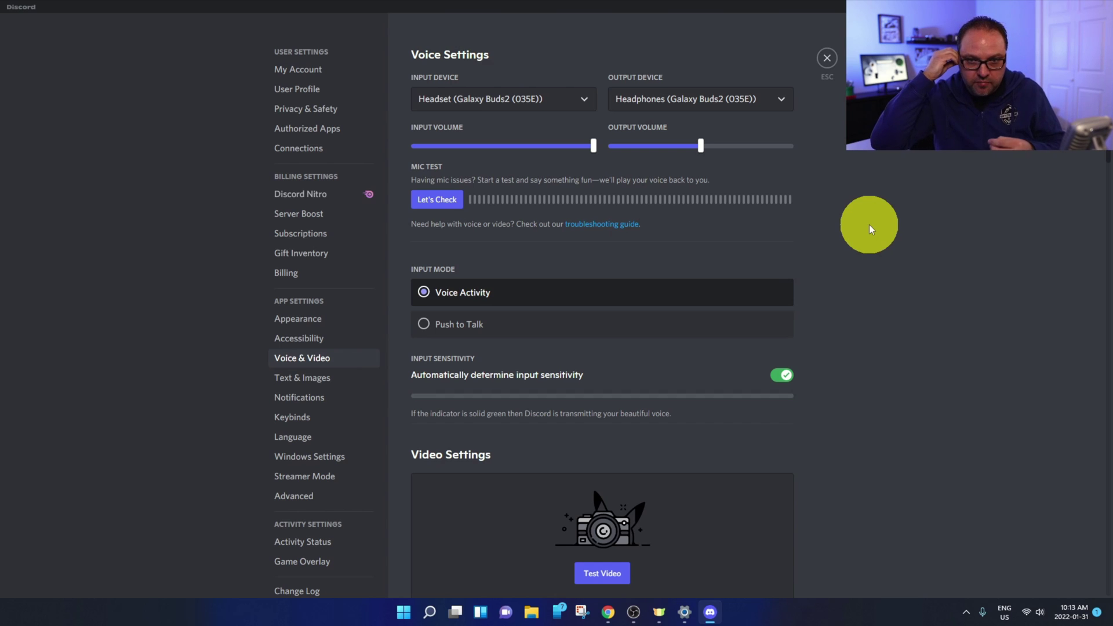
click(438, 209)
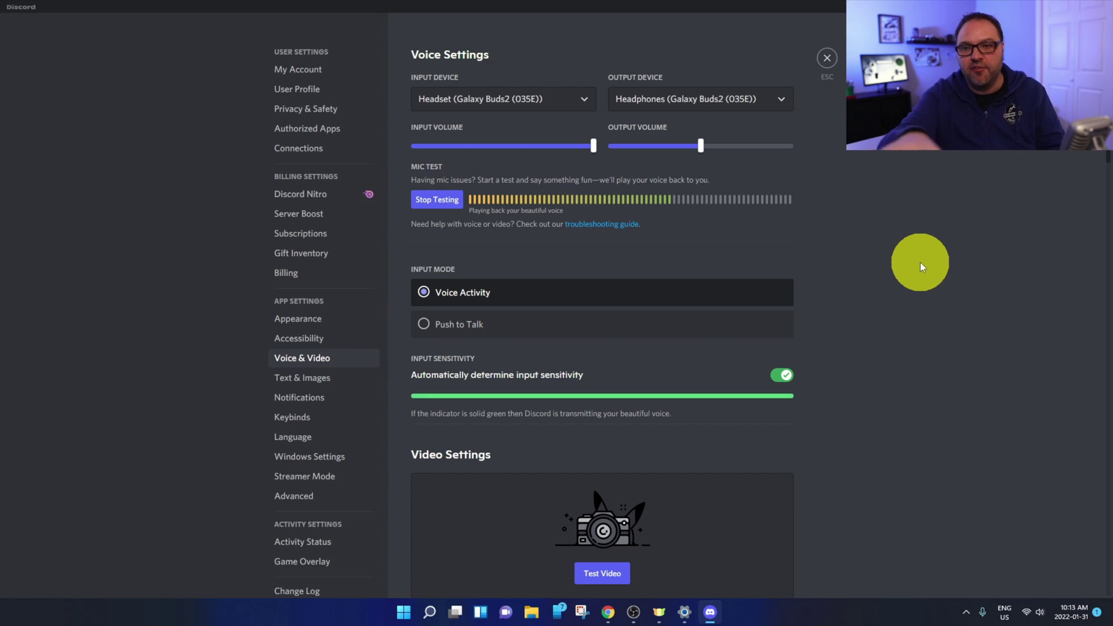